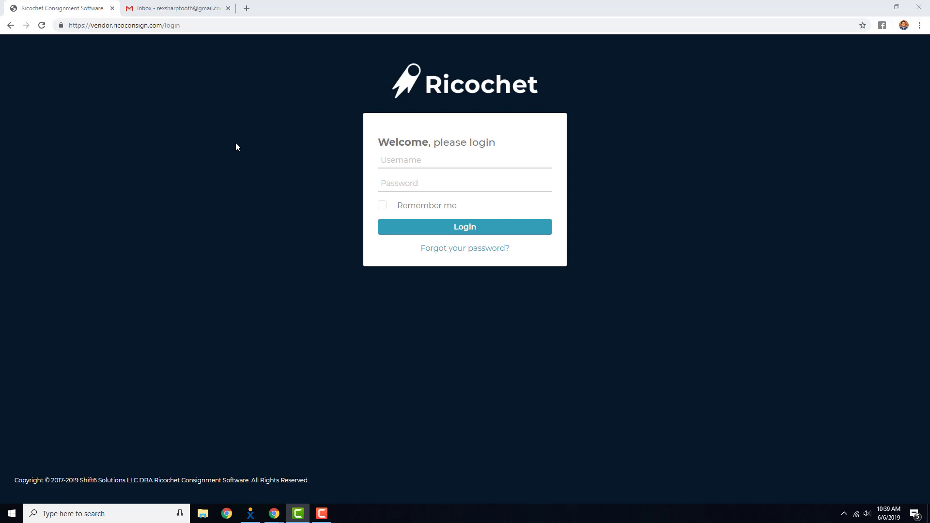
Bookmark the vendor login page to the bookmarks bar
left_click_drag(221, 29, 63, 32)
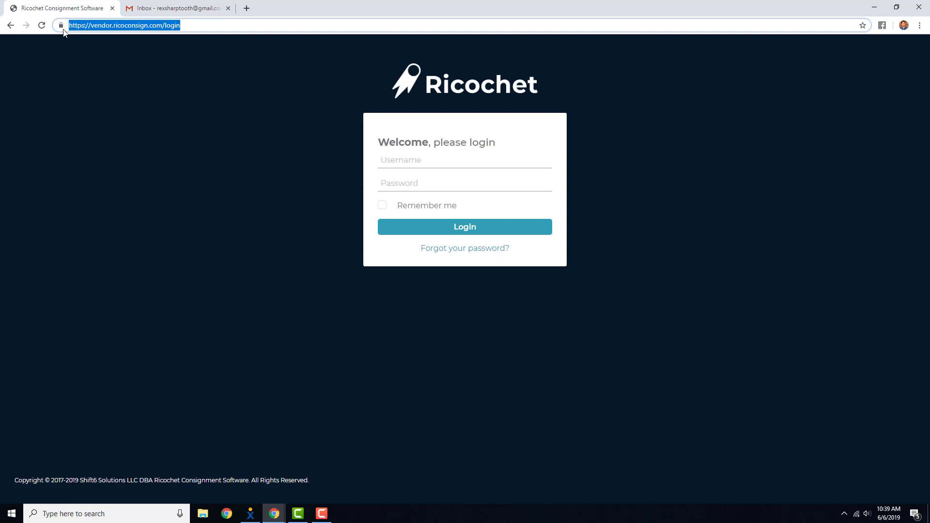
left_click(113, 90)
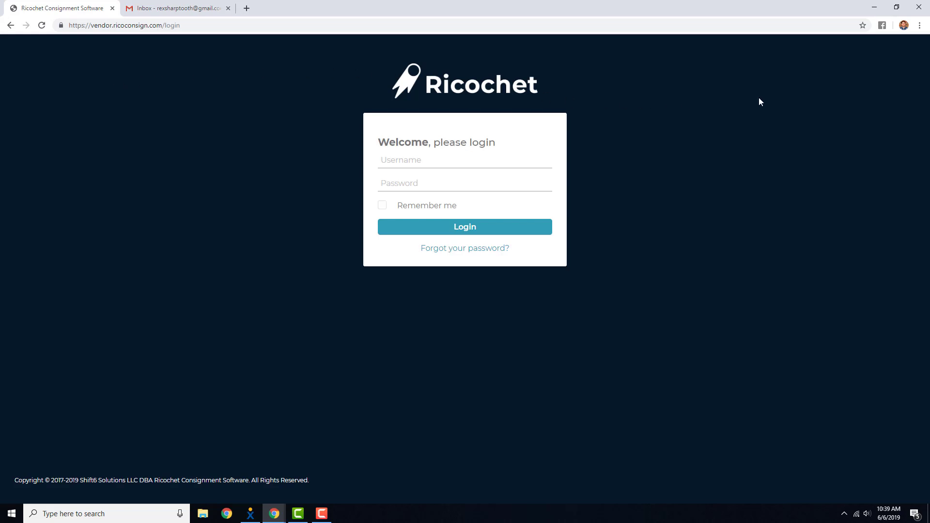
left_click(863, 27)
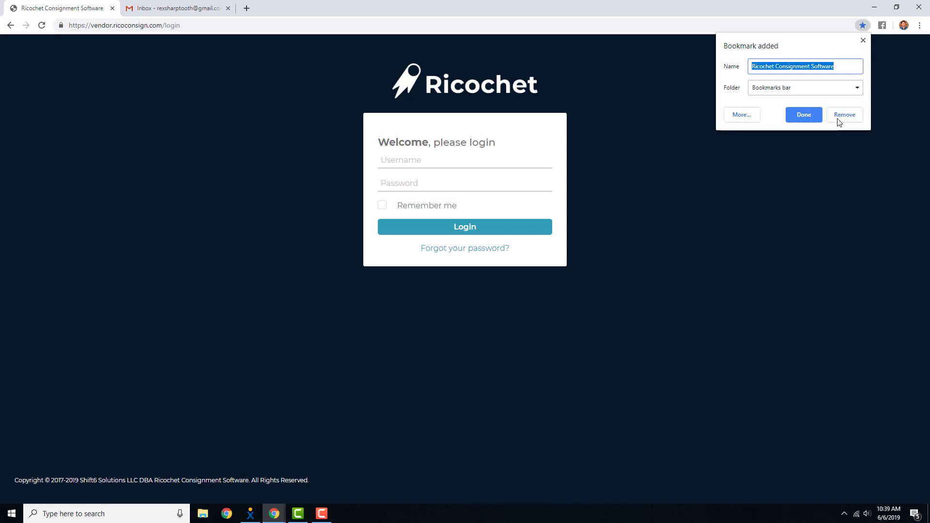
left_click(808, 118)
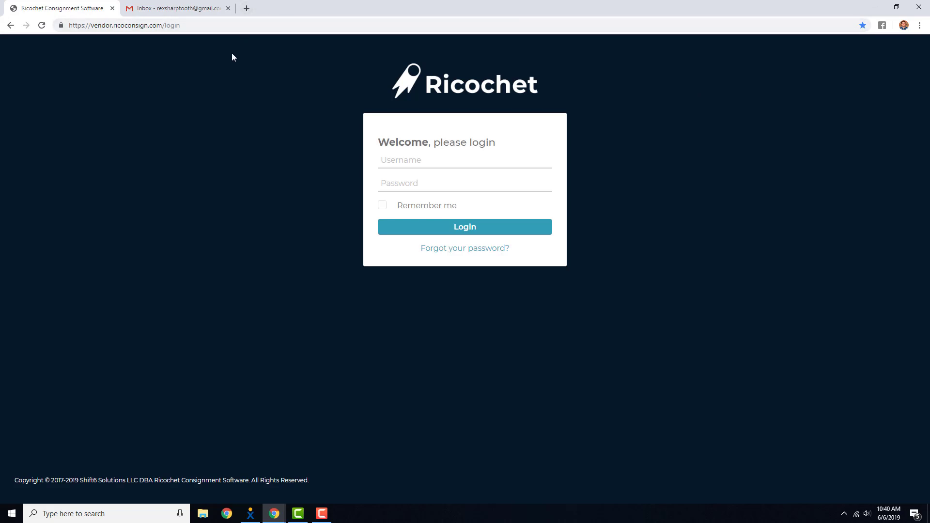
Try to log in with the account username and the account password
left_click(397, 158)
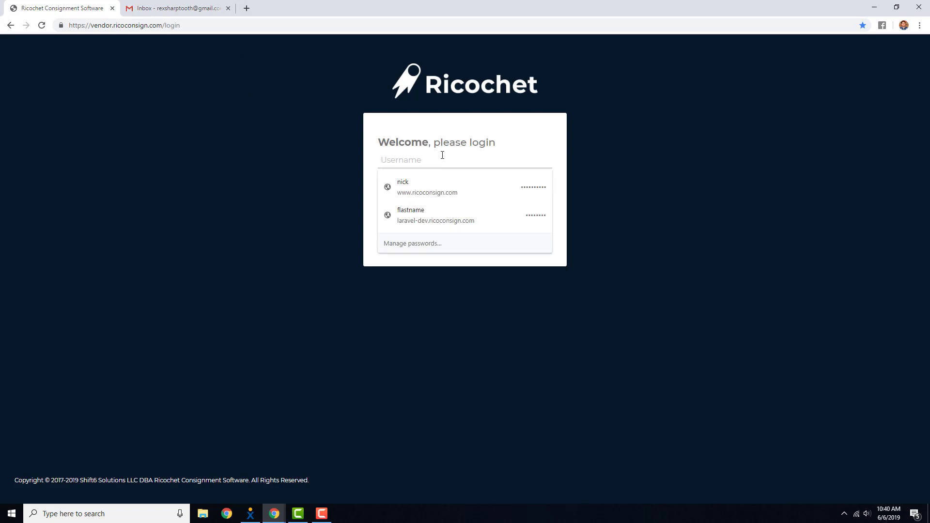
type("rex")
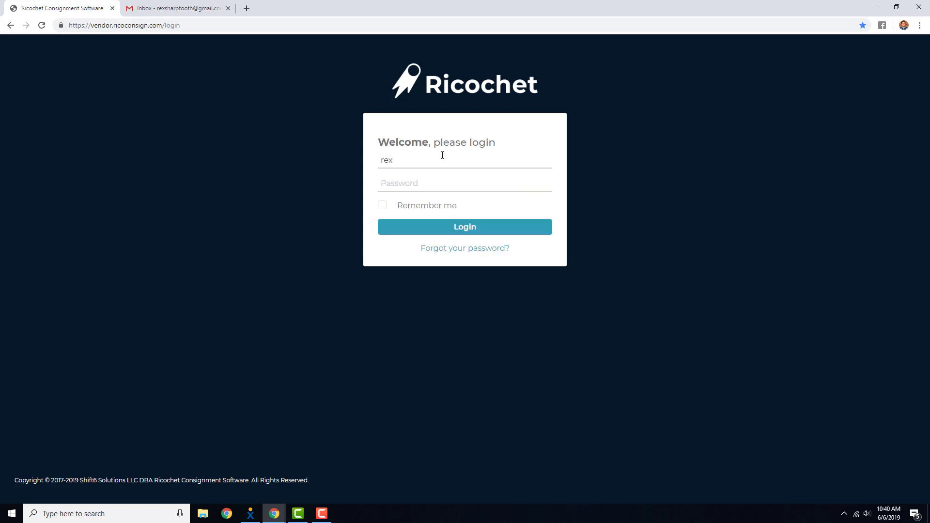
key("Tab")
type("****")
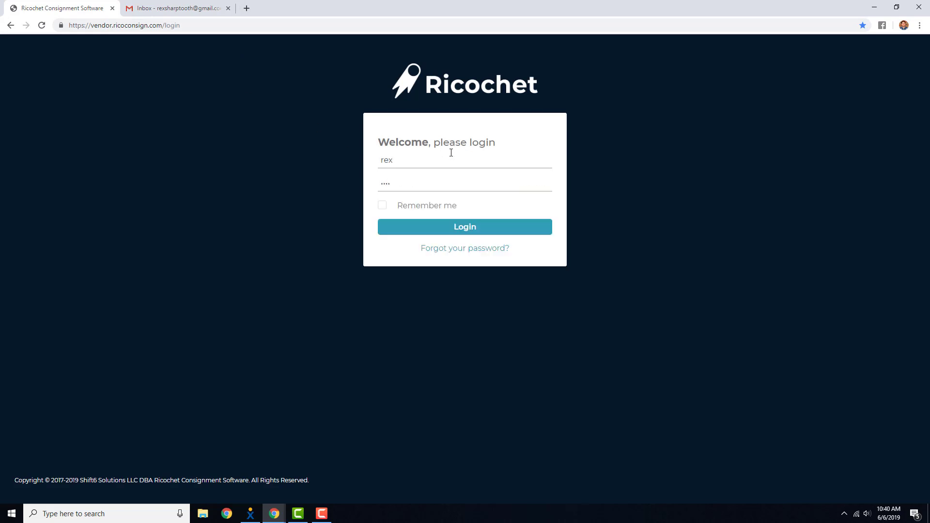
left_click(481, 230)
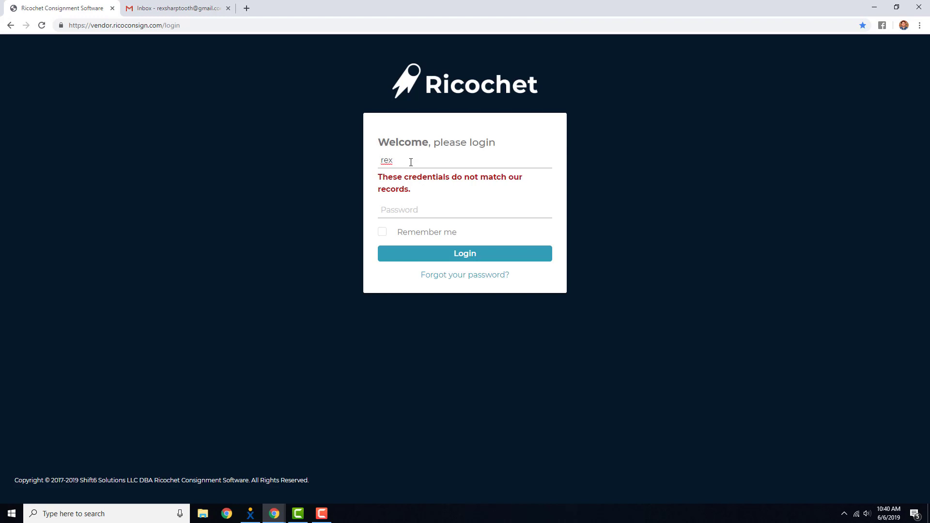
Request a password reset e-mail for the account's e-mail address
left_click(401, 211)
left_click(333, 208)
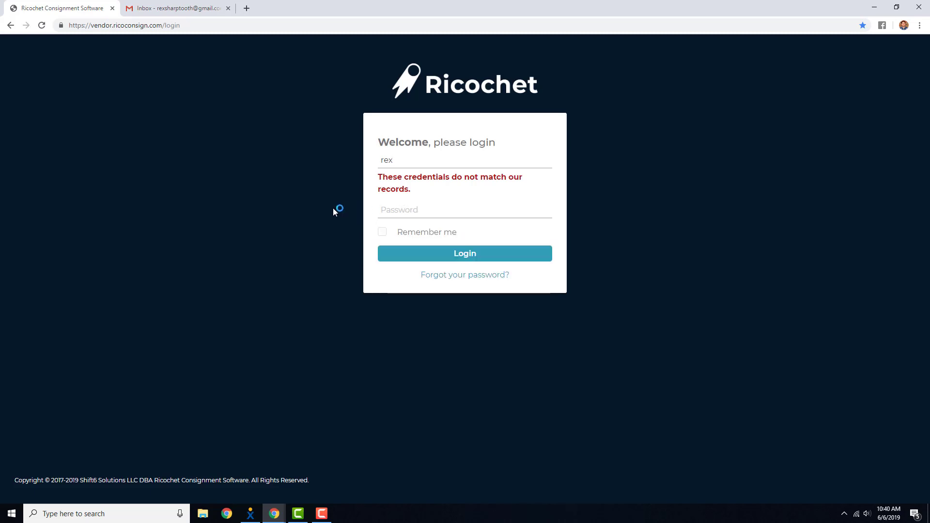
left_click(446, 276)
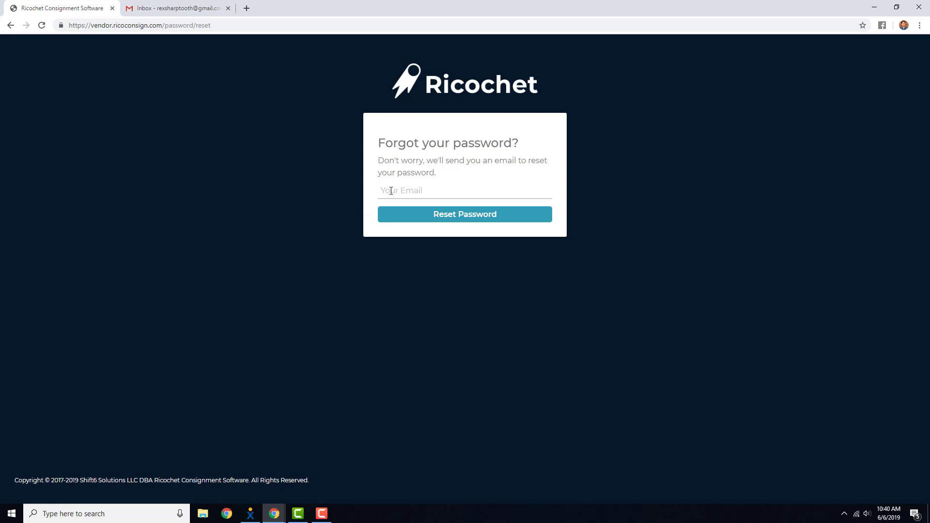
left_click(396, 190)
type("rexs")
left_click(440, 221)
left_click(440, 220)
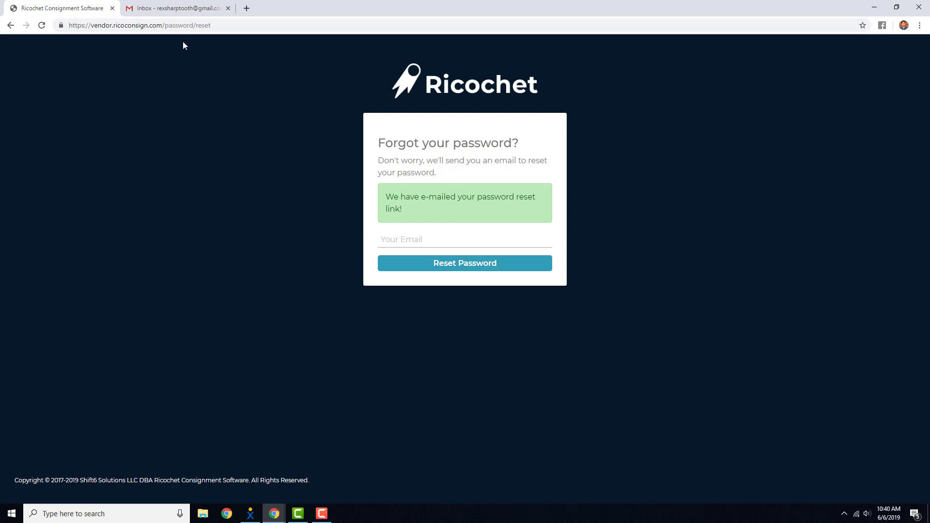
Open the Reset Password Notification e-mail in the inbox and follow its Reset Password link
left_click(213, 9)
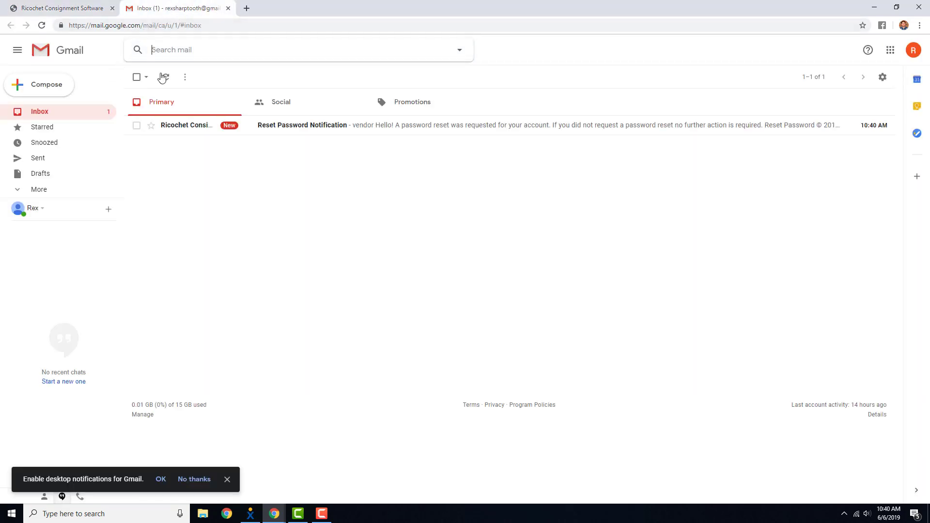
left_click(286, 126)
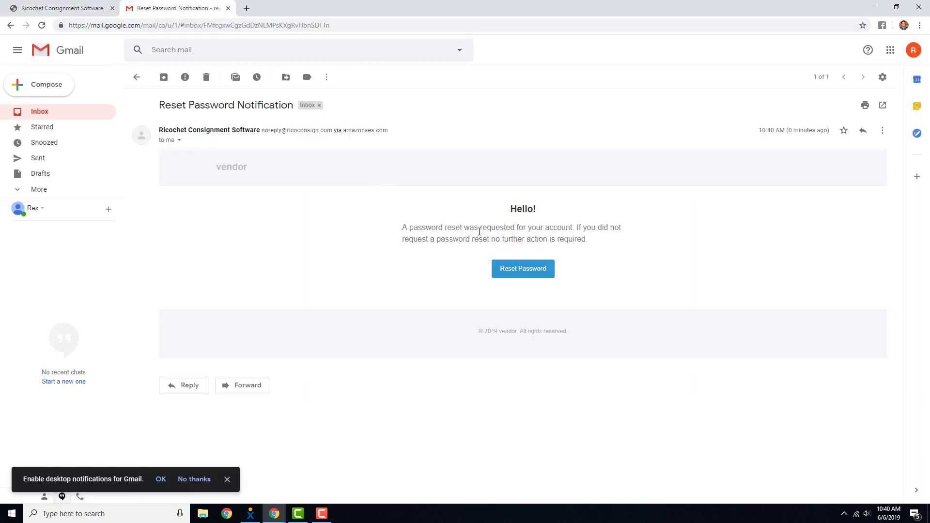
left_click(521, 276)
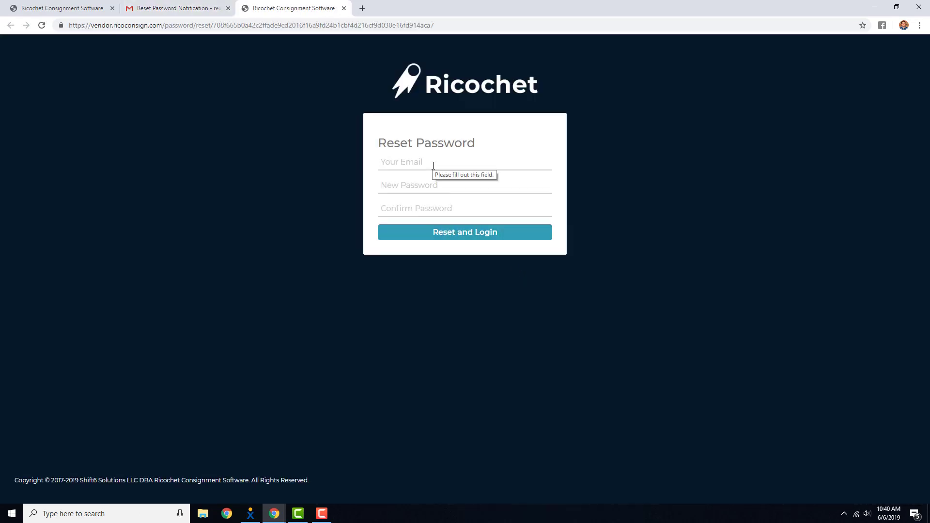
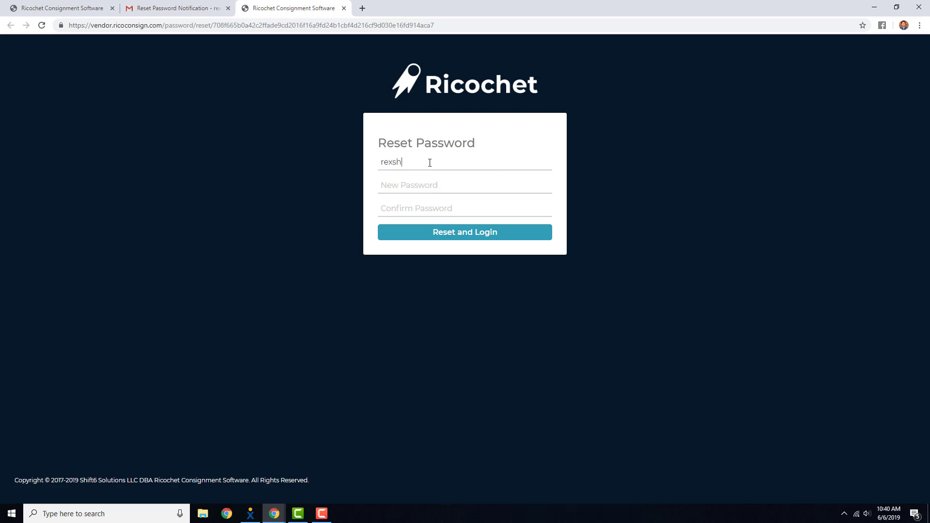
Enter the account e-mail and a new password twice, then reset and log in
key("Tab")
type("********")
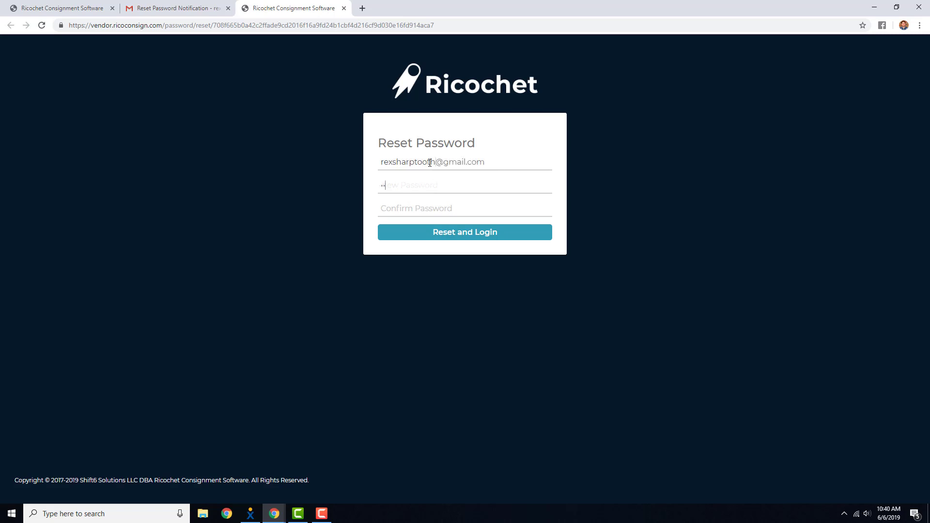
type("********")
left_click(498, 234)
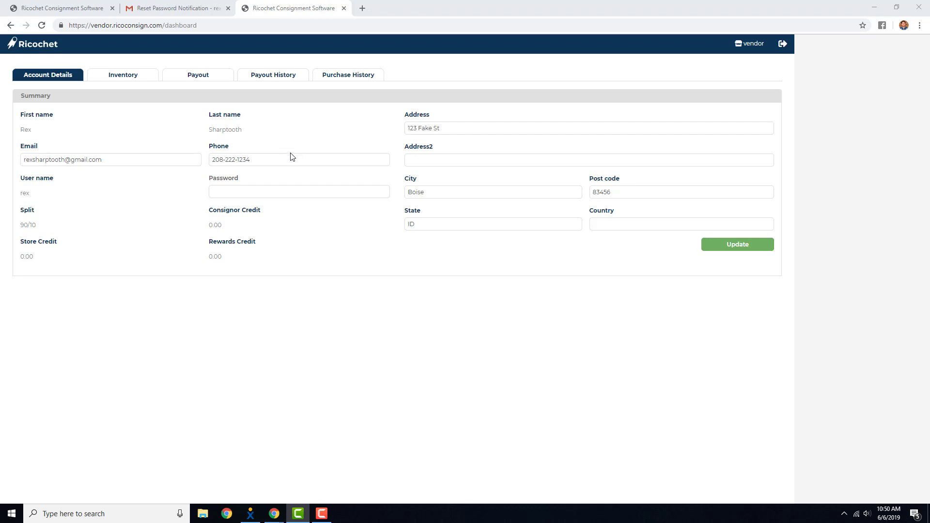
Review the account details fields on the vendor dashboard
left_click_drag(239, 180, 206, 182)
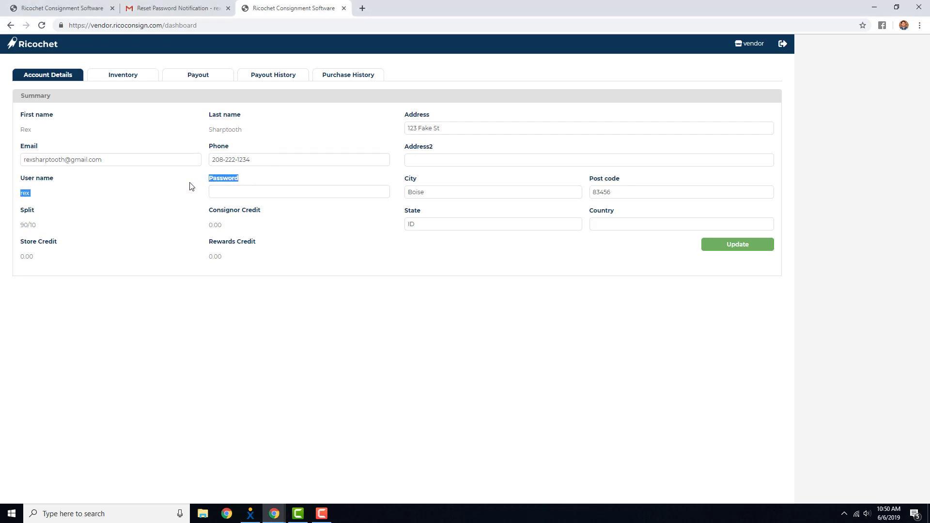
left_click(191, 187)
left_click_drag(251, 160, 22, 162)
left_click_drag(443, 128, 401, 127)
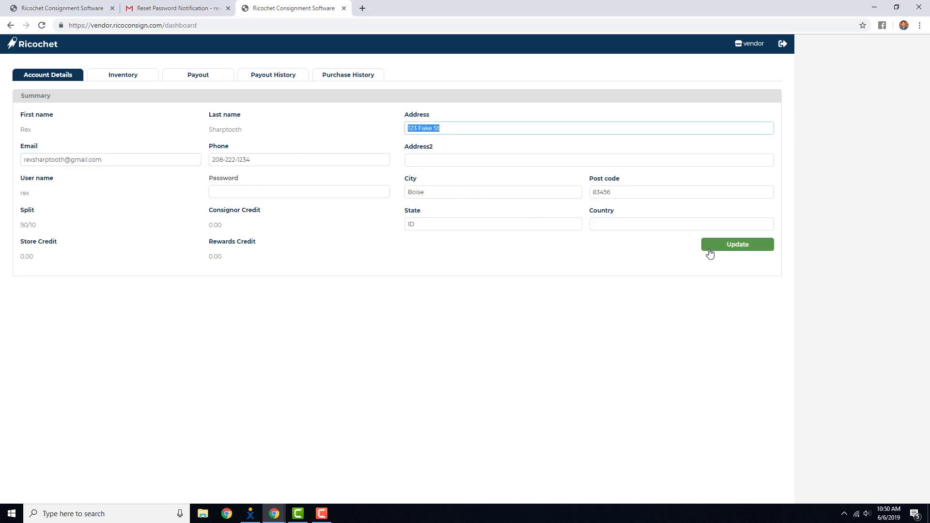
left_click(163, 139)
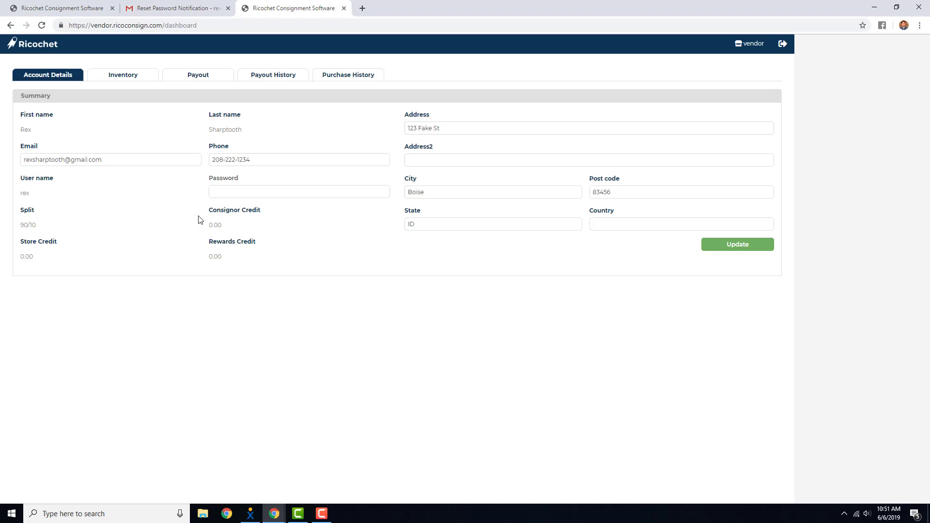
left_click_drag(199, 217, 260, 213)
left_click(268, 217)
Browse the Inventory, Payout, Payout History and Purchase History sections of the dashboard
left_click(127, 80)
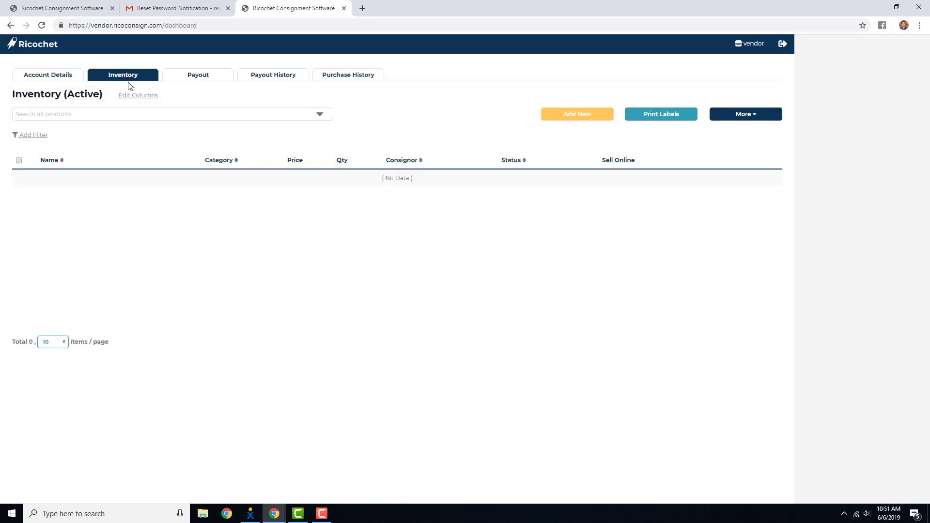
left_click(203, 82)
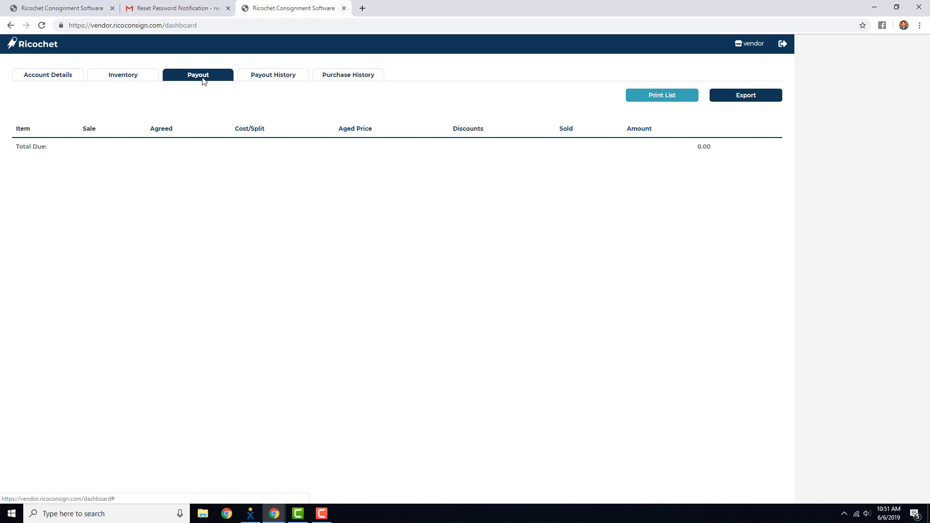
left_click(277, 82)
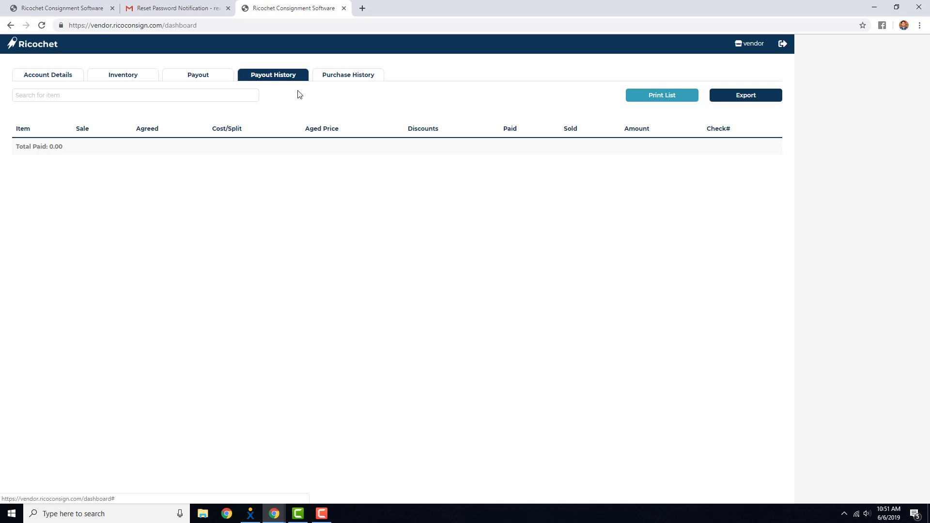
left_click(344, 81)
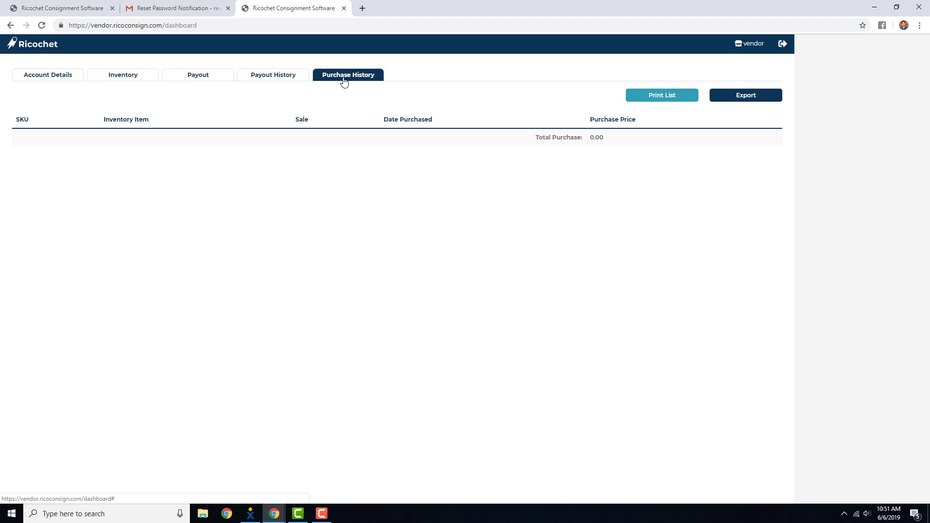
left_click(274, 83)
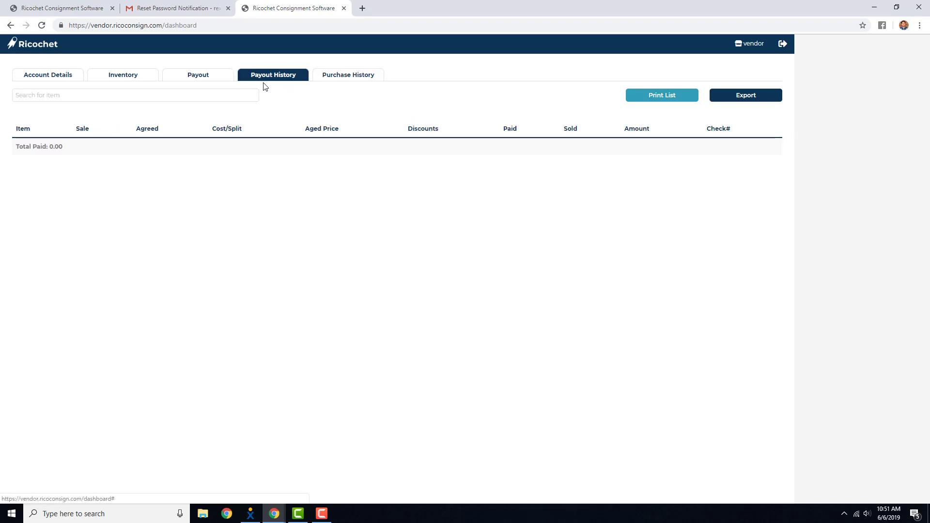
left_click(209, 80)
left_click(342, 80)
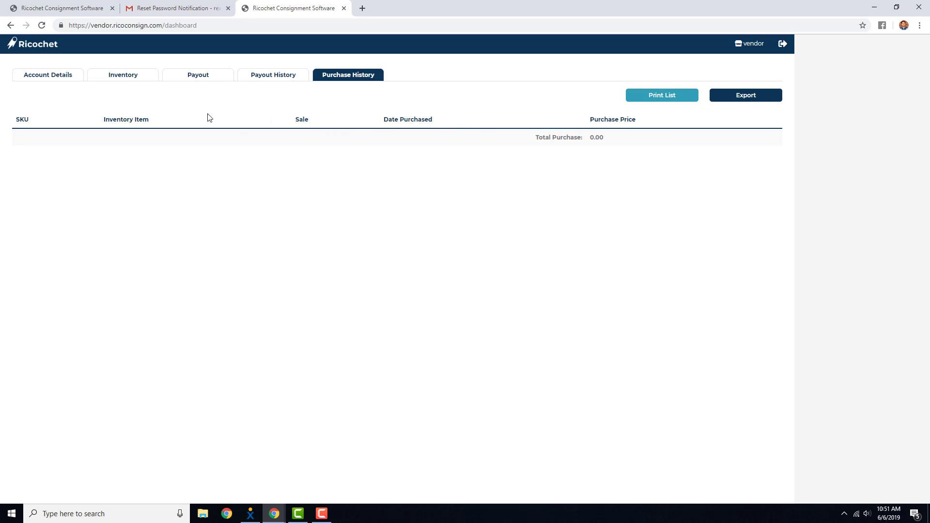
left_click(125, 80)
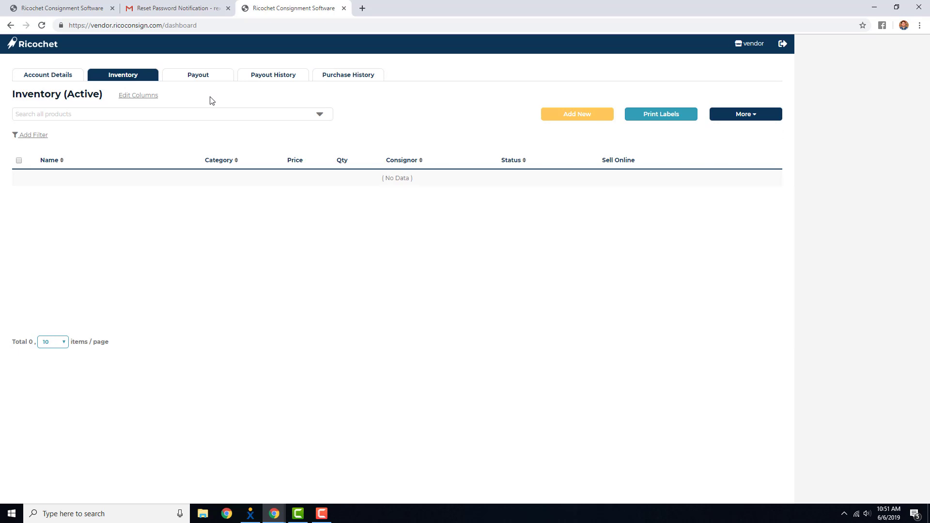
Open and close the search-by-column options for the inventory
left_click(42, 115)
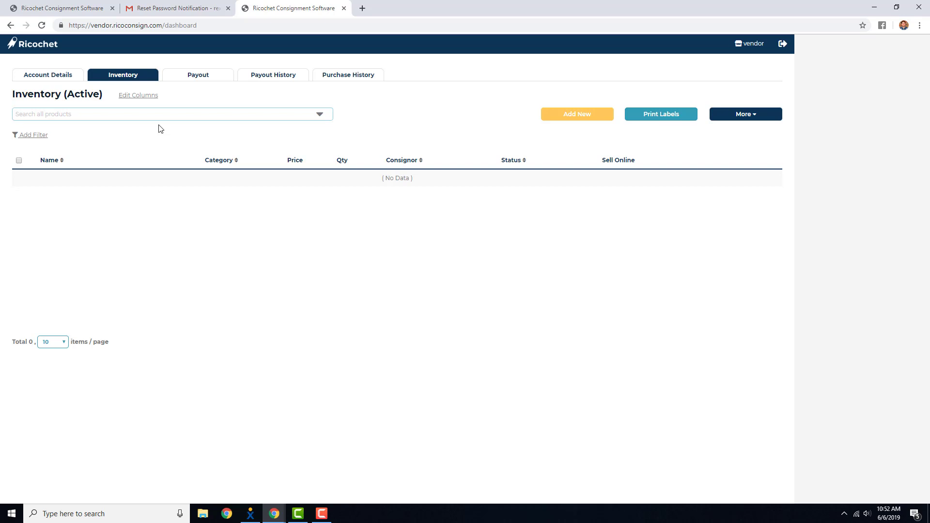
left_click(320, 114)
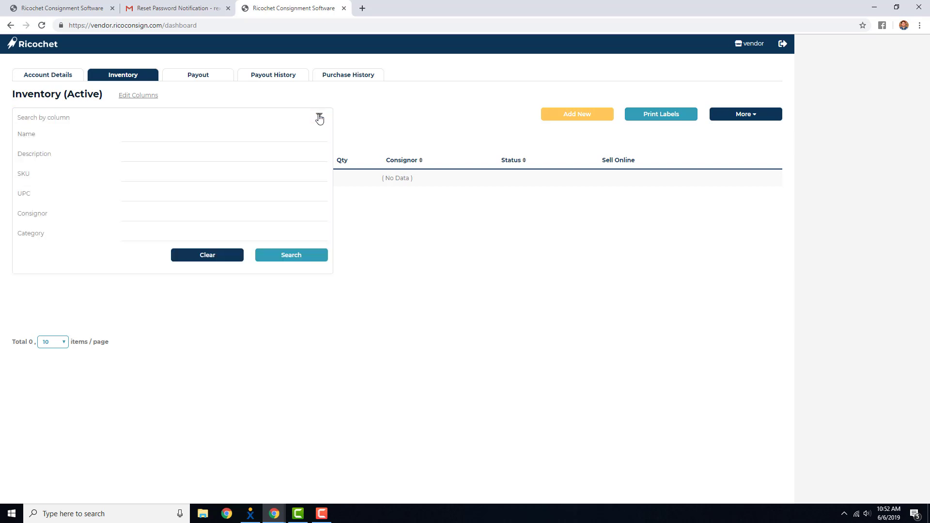
left_click(319, 116)
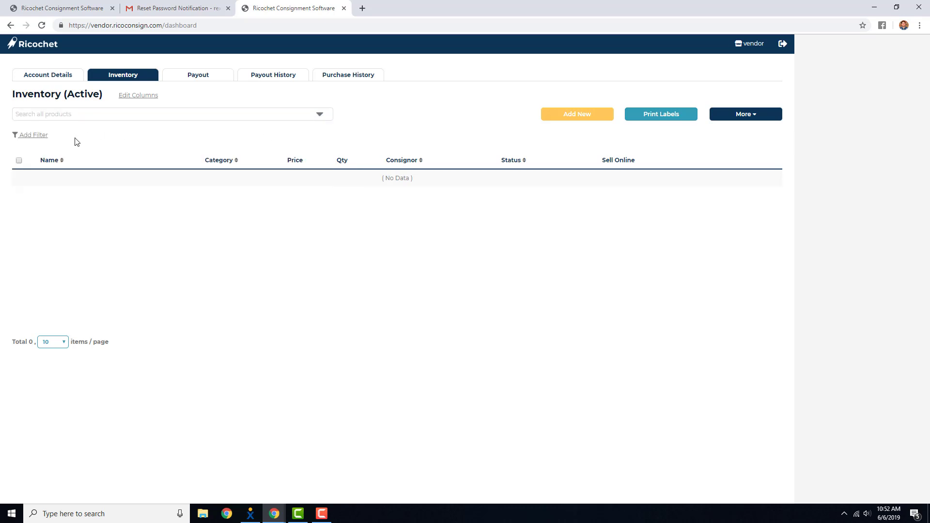
Add a Status In Stock filter to the inventory and remove it again
left_click(41, 141)
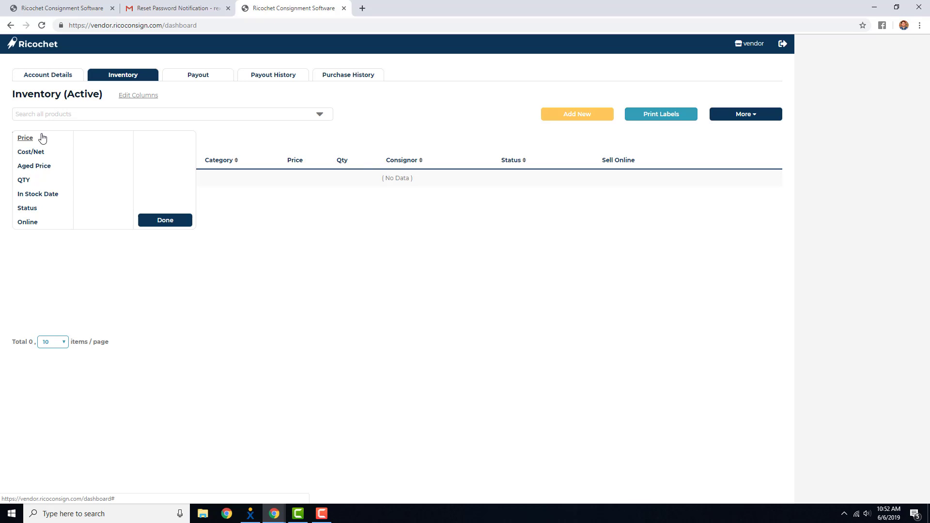
left_click(30, 212)
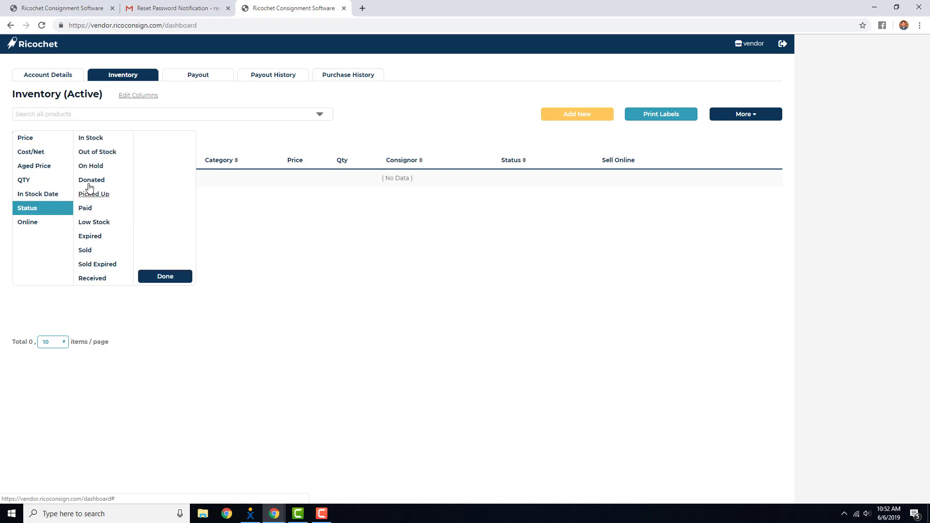
left_click(94, 141)
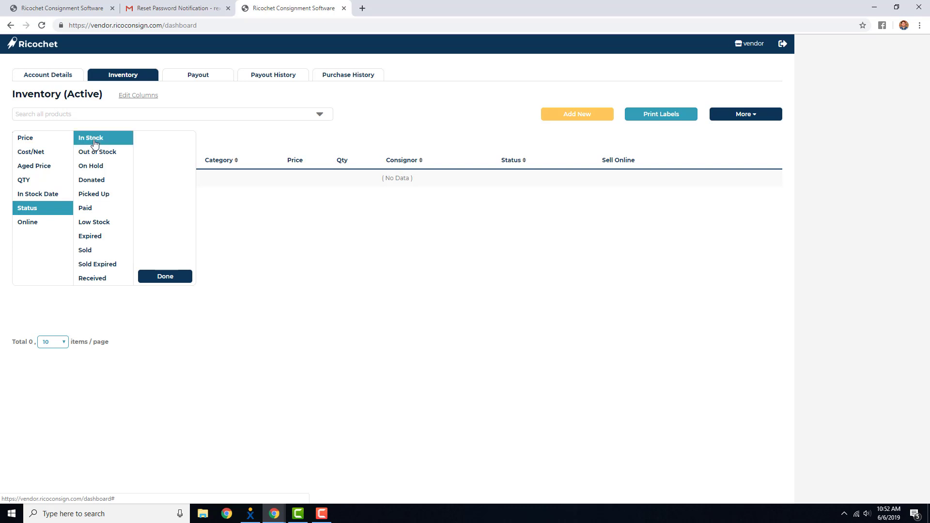
left_click(171, 280)
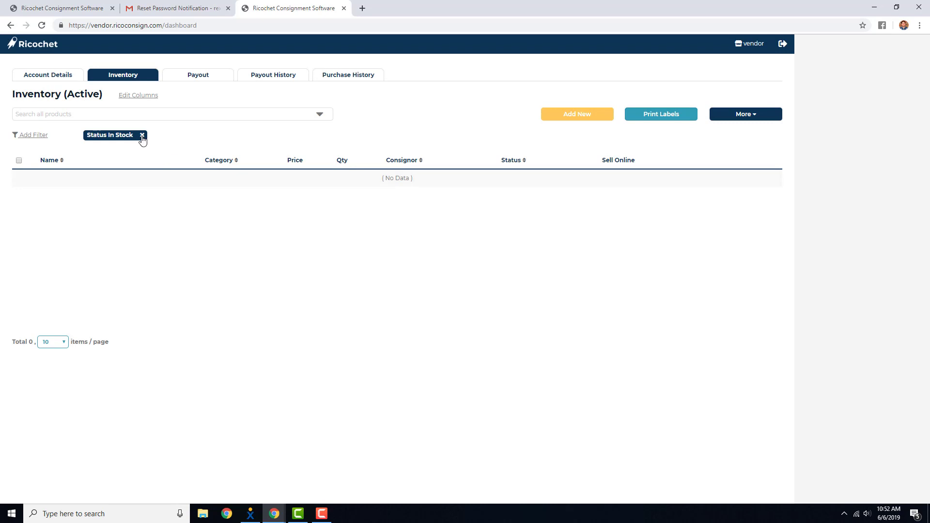
left_click(142, 135)
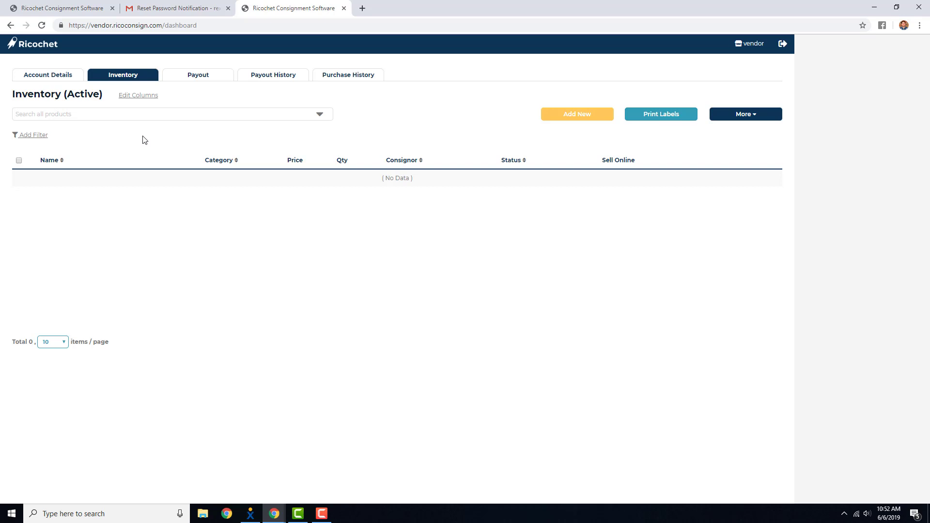
Hide the Consignor, Status and Sell Online columns from the inventory table
left_click(148, 97)
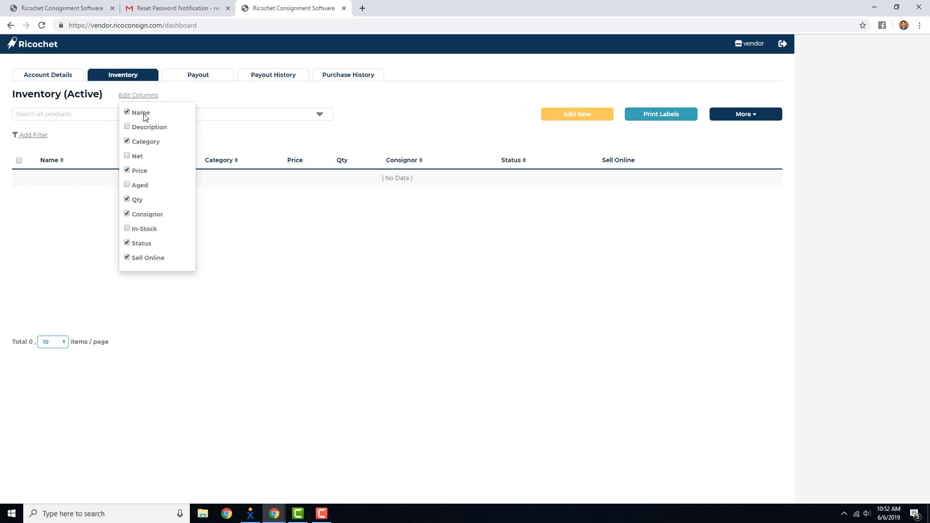
left_click(127, 128)
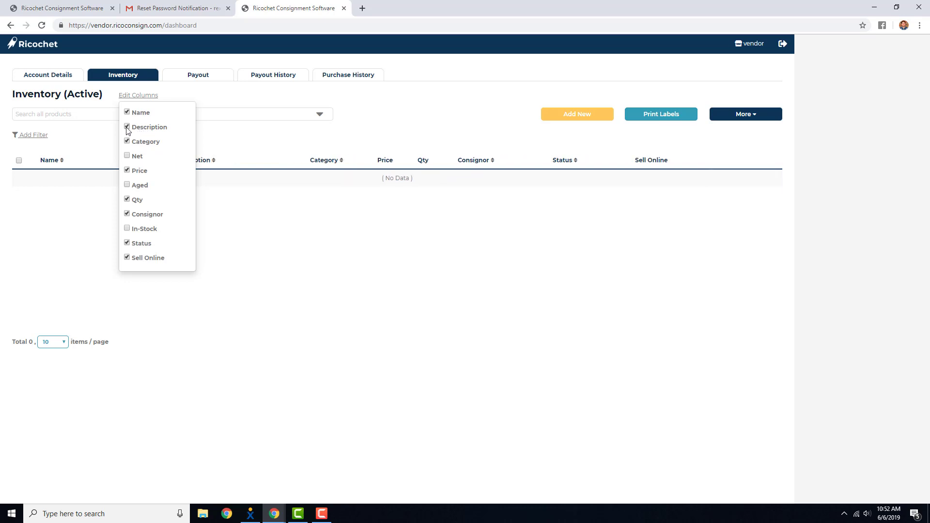
left_click(126, 127)
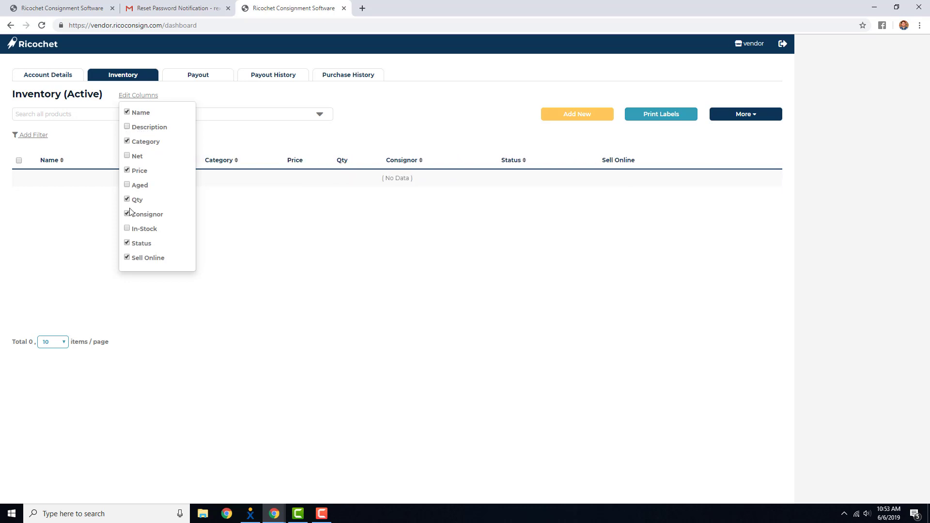
left_click(127, 229)
left_click(127, 229)
left_click(127, 259)
left_click(127, 243)
left_click(128, 215)
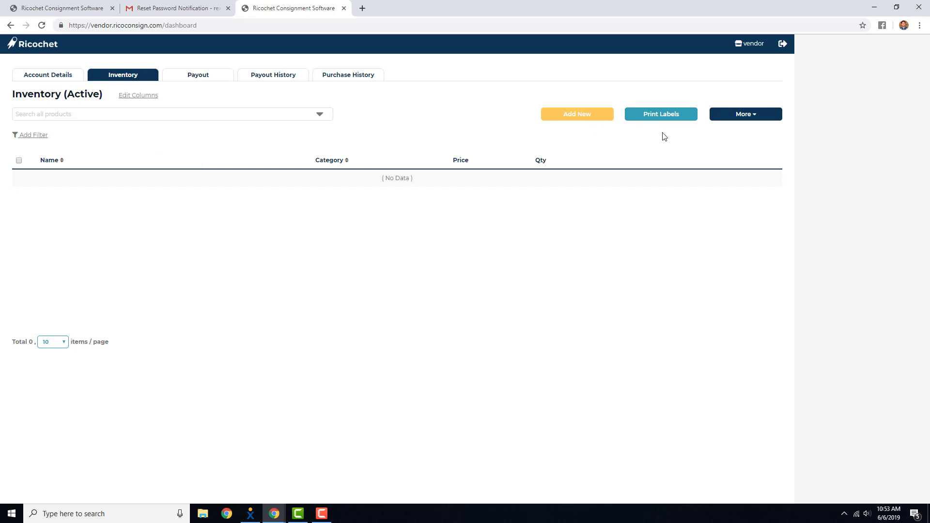
Open and close the More menu of inventory actions
left_click(756, 119)
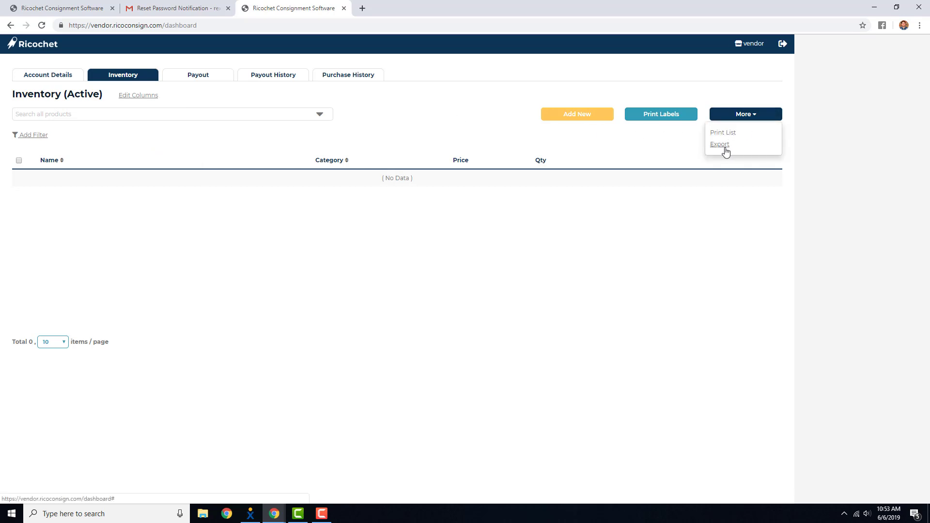
left_click(758, 118)
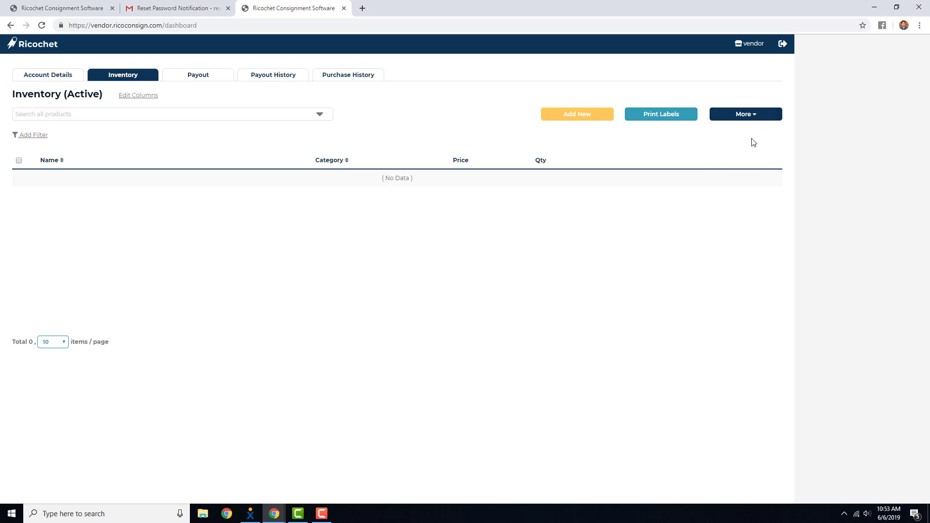
Start a new consigned item named Red Candles with short description nice small and category Accessories
left_click(575, 117)
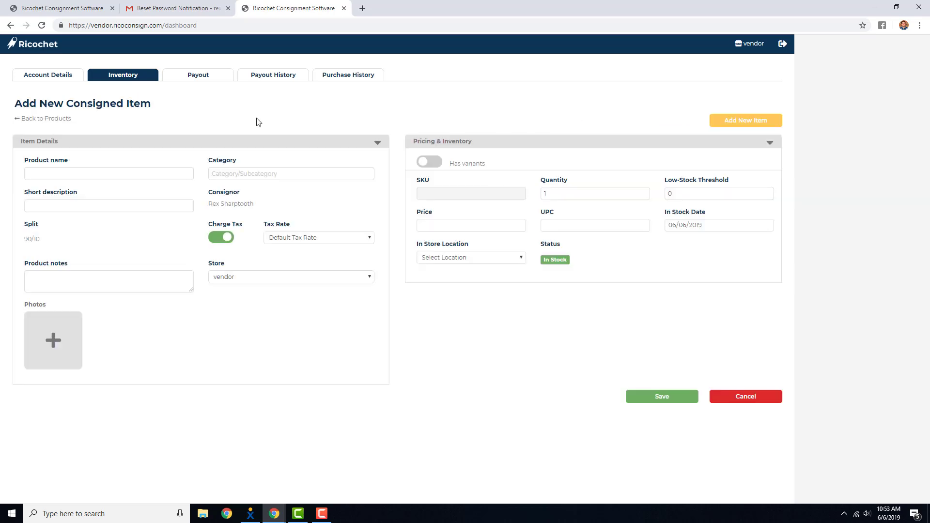
left_click(134, 173)
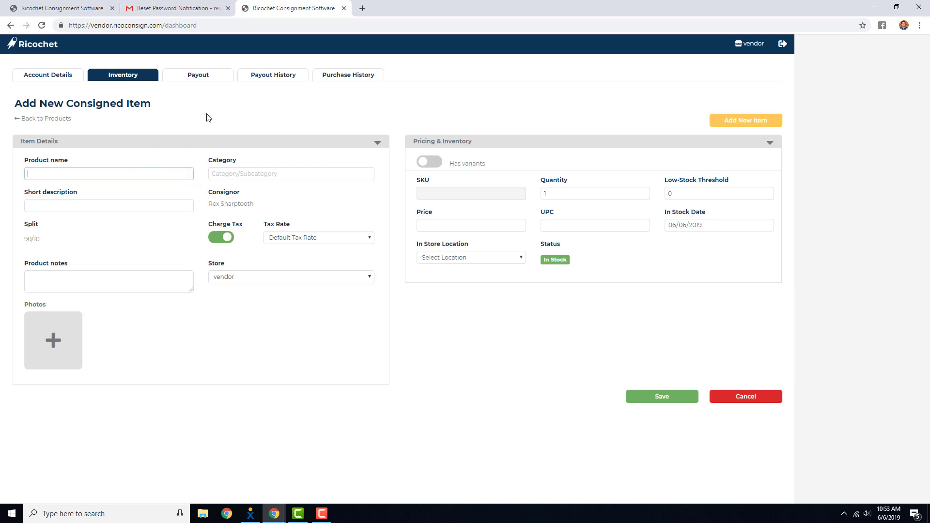
type("Red Candles")
left_click(92, 204)
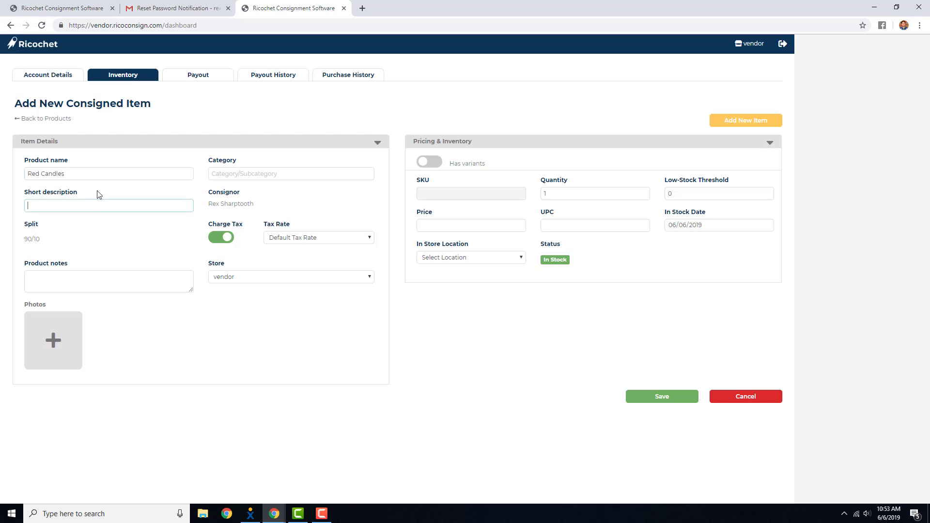
type("nice small")
left_click(235, 174)
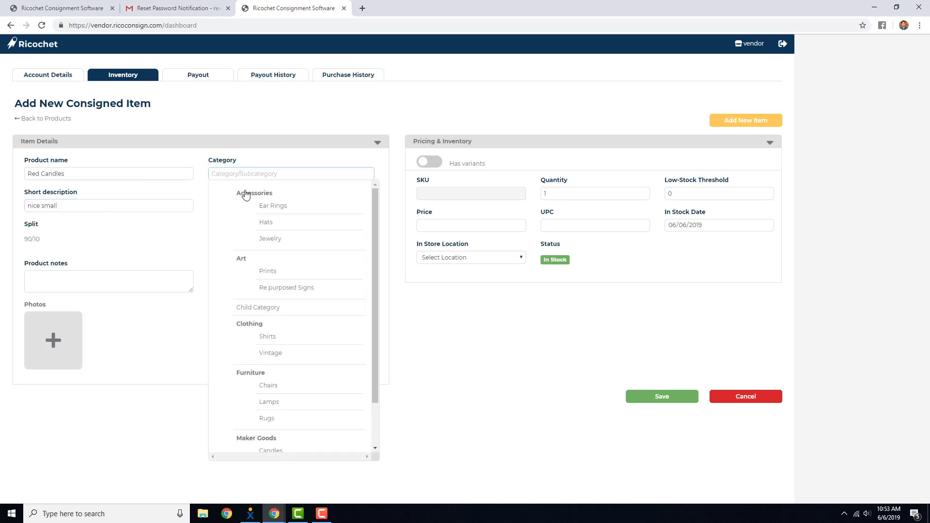
left_click(247, 193)
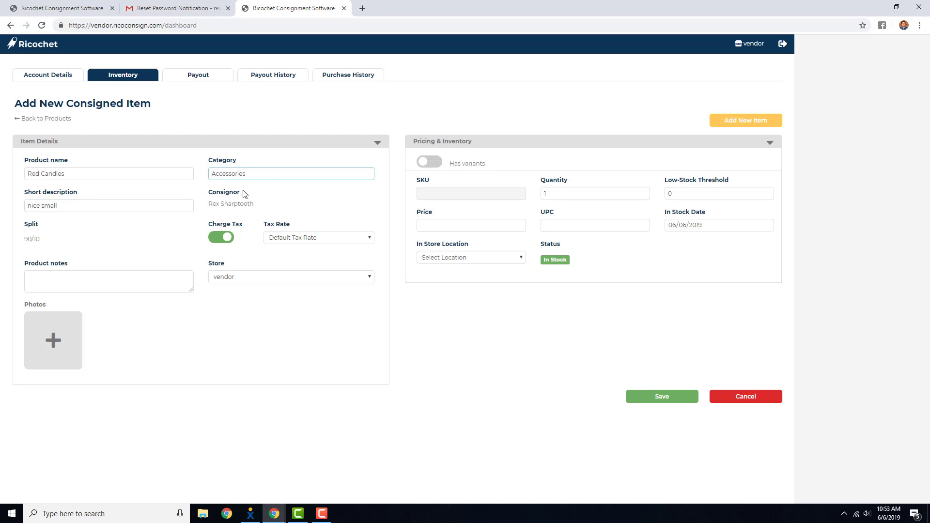
Toggle Charge Tax off and on and open the Tax Rate and Product notes fields
left_click(218, 240)
left_click(218, 239)
left_click(275, 240)
left_click(275, 241)
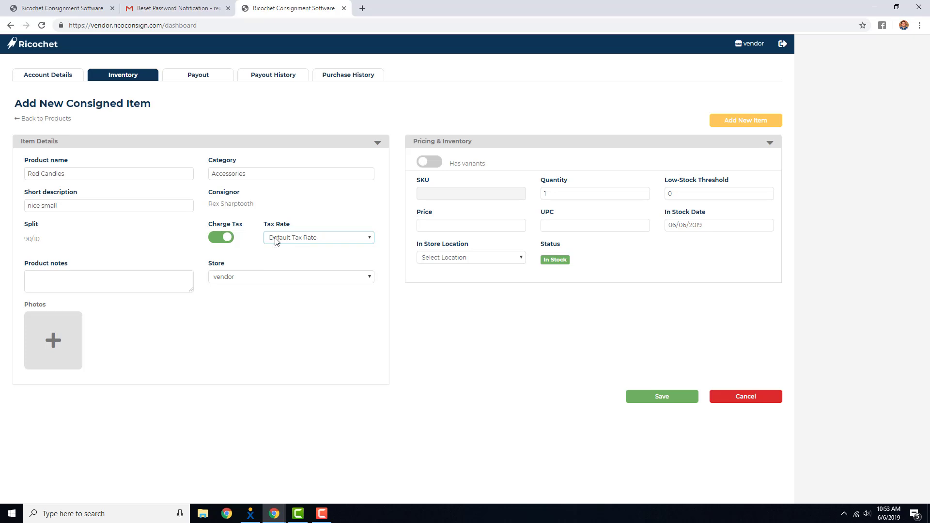
left_click(250, 240)
left_click(163, 279)
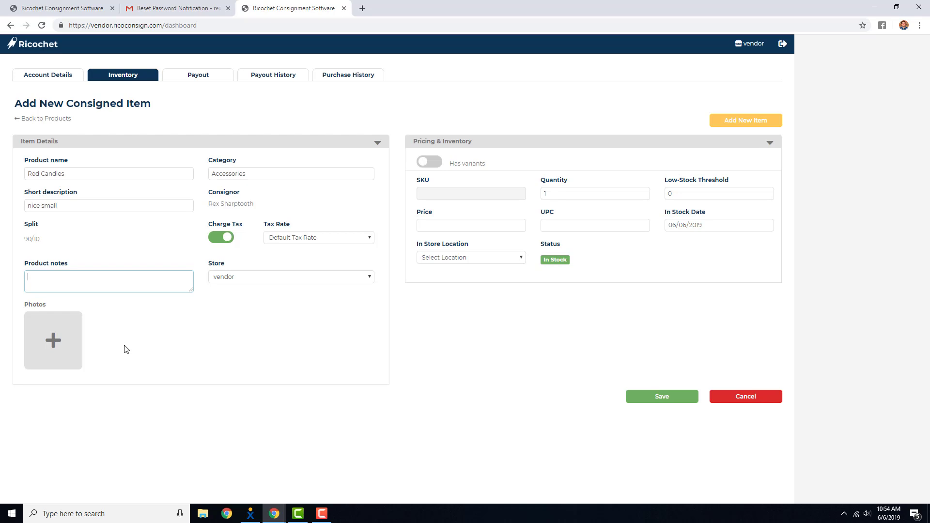
Set the item's price to 15.00, quantity to 15 and low-stock threshold to 5
left_click(424, 223)
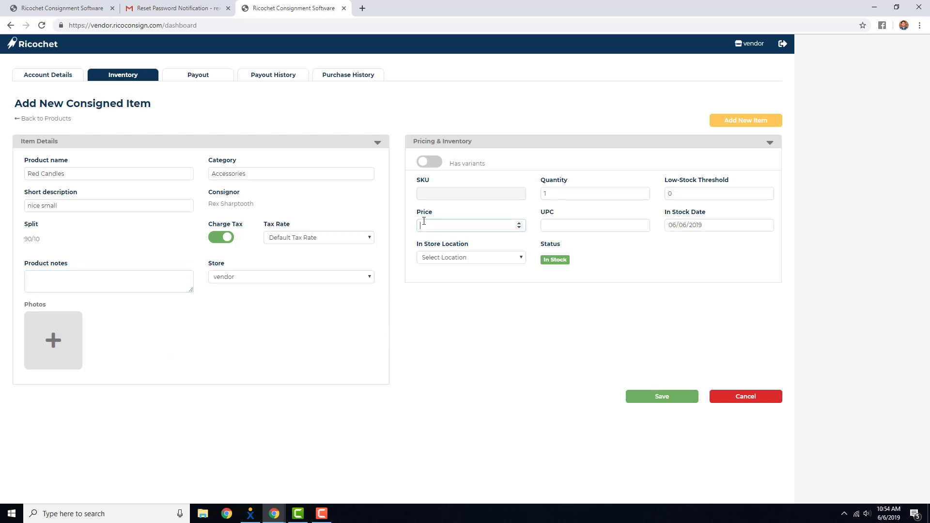
type("15.00")
left_click(556, 192)
type("5")
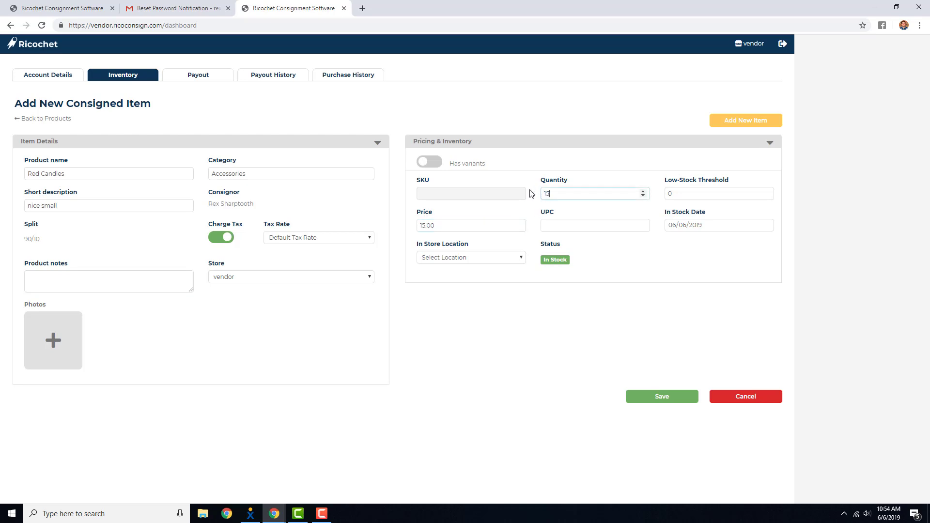
left_click_drag(676, 192, 665, 191)
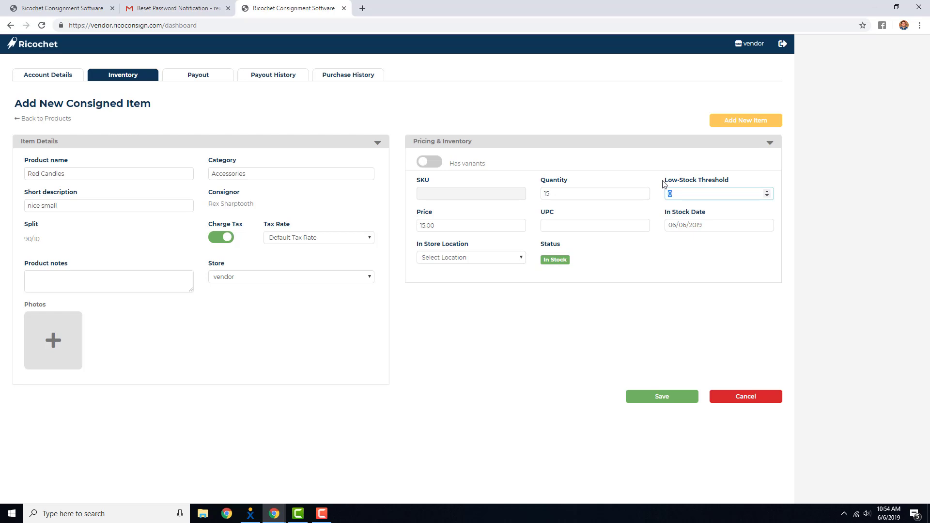
type("5")
left_click(598, 199)
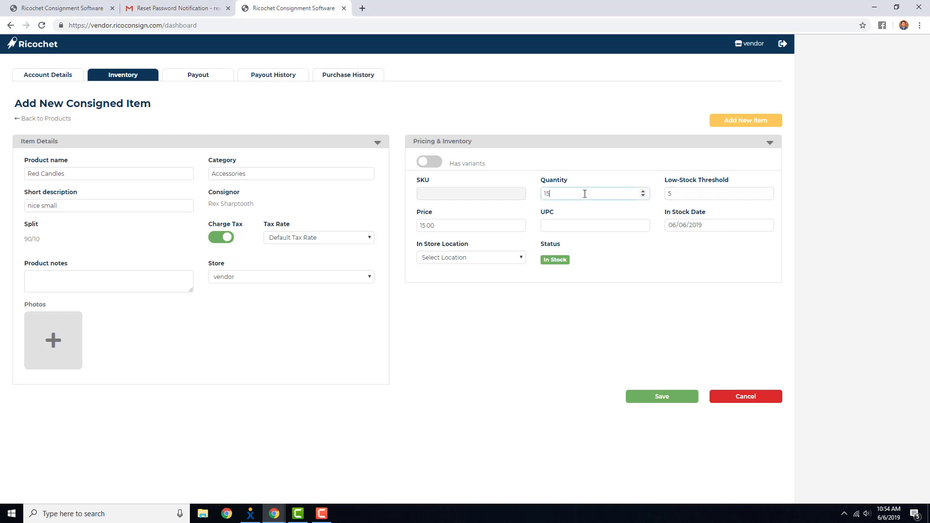
left_click(685, 193)
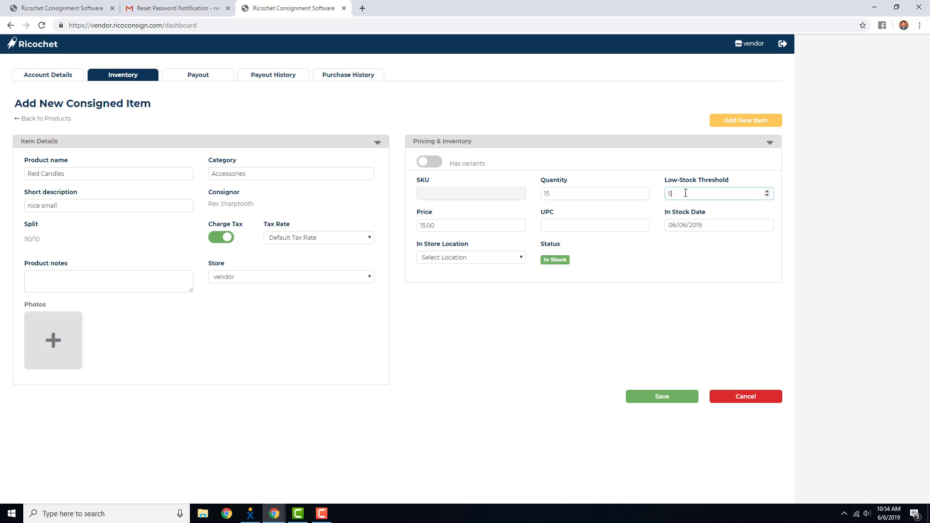
left_click(603, 221)
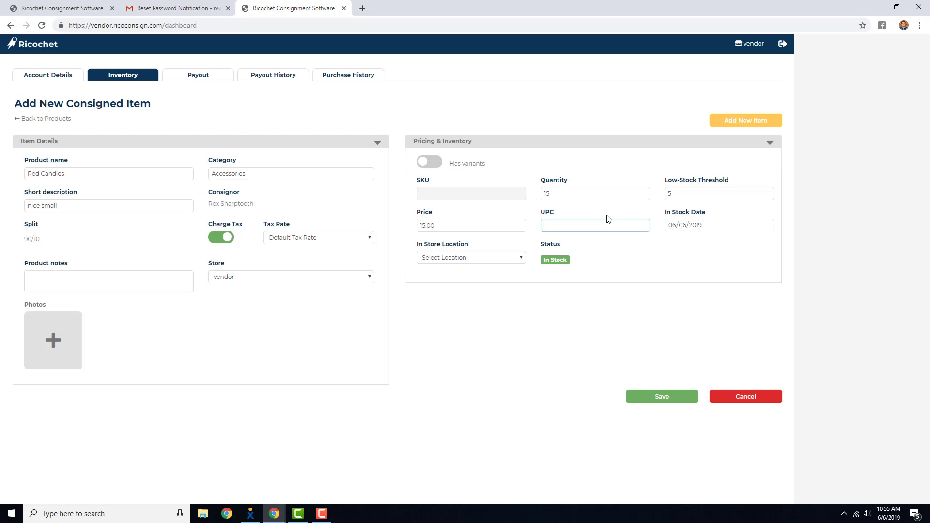
Save the new consigned item without choosing an in-store location
left_click(520, 258)
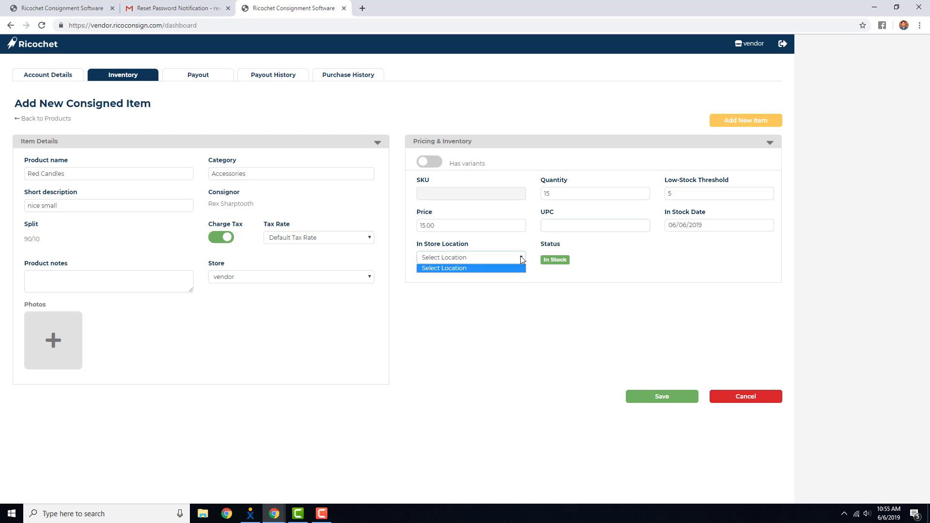
left_click(522, 259)
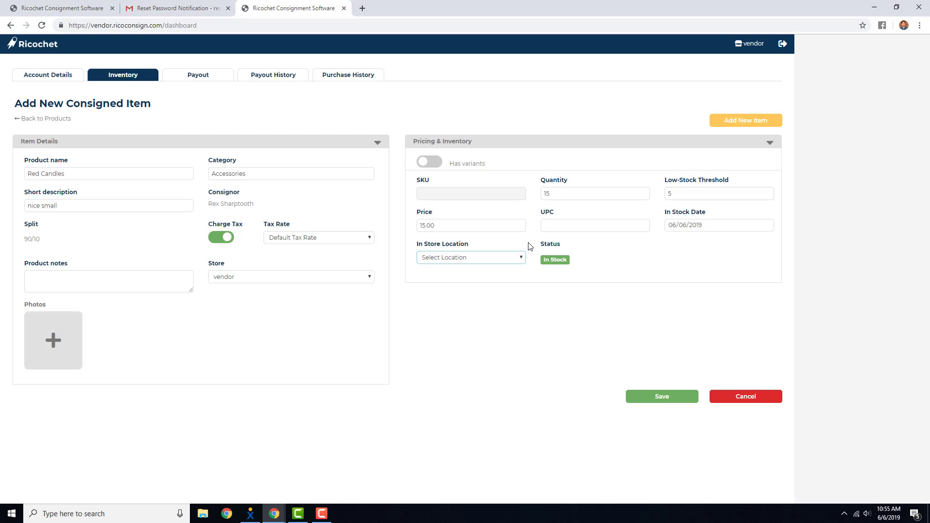
left_click_drag(717, 212, 662, 215)
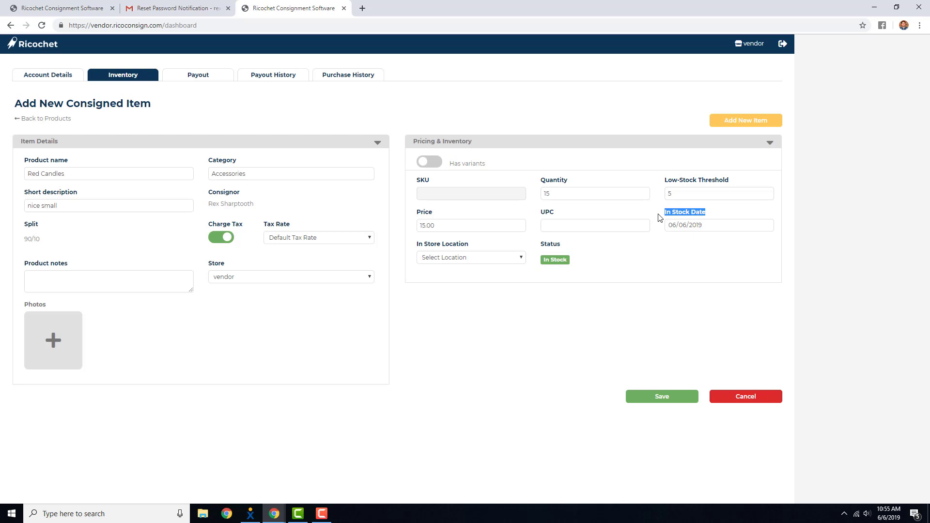
left_click(659, 218)
left_click(672, 399)
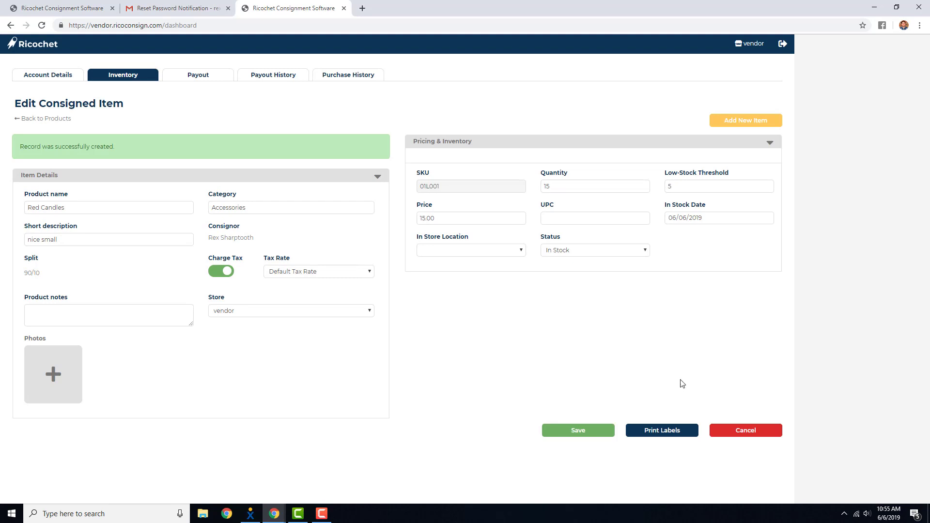
Open a blank new-item form and go back to the inventory product list
left_click(768, 123)
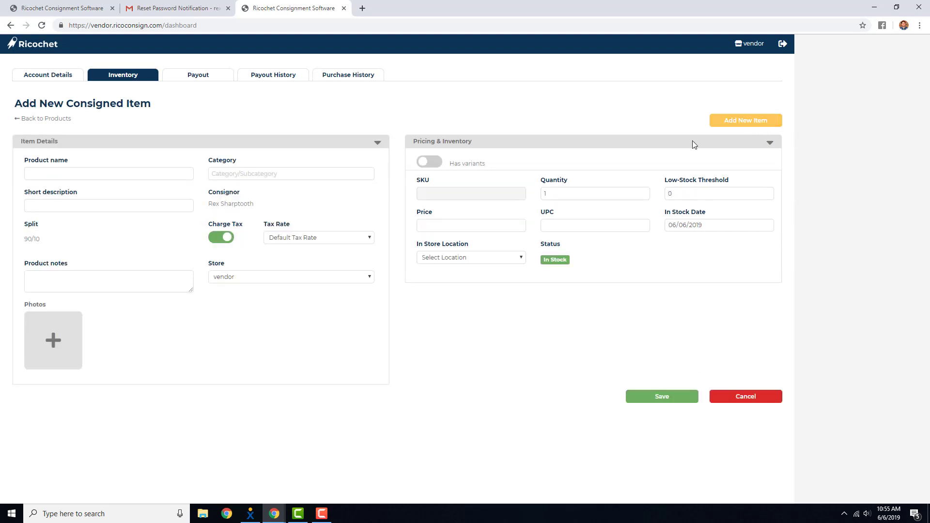
left_click(58, 123)
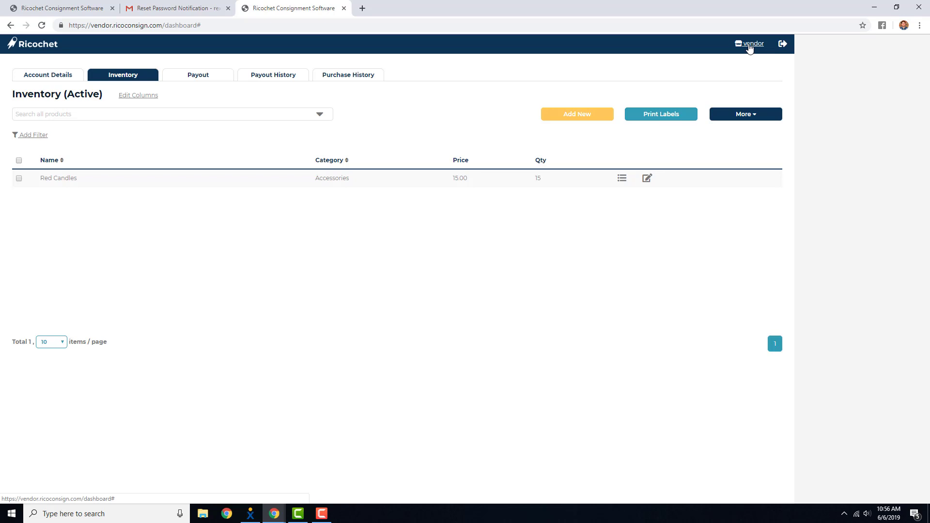
Open the Switch Store Location dialog, cancel it, and log out of the vendor portal
left_click(749, 45)
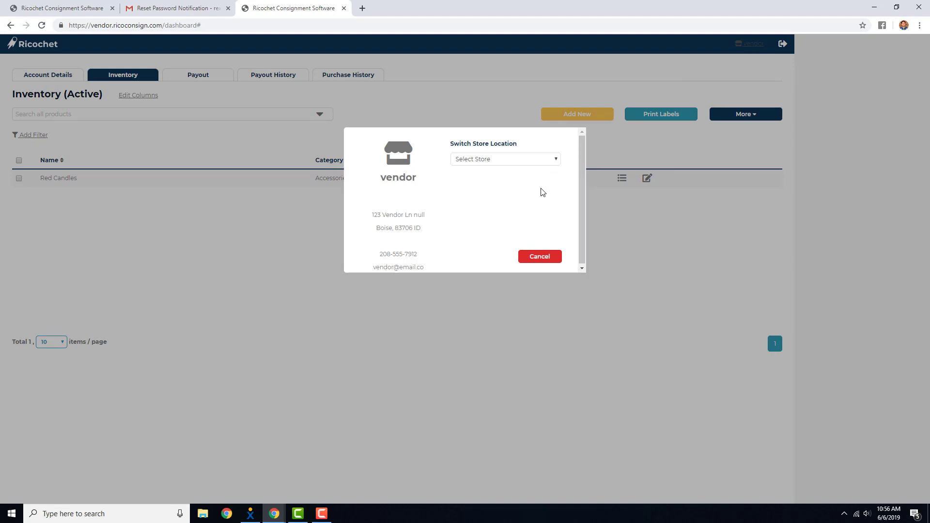
left_click(540, 263)
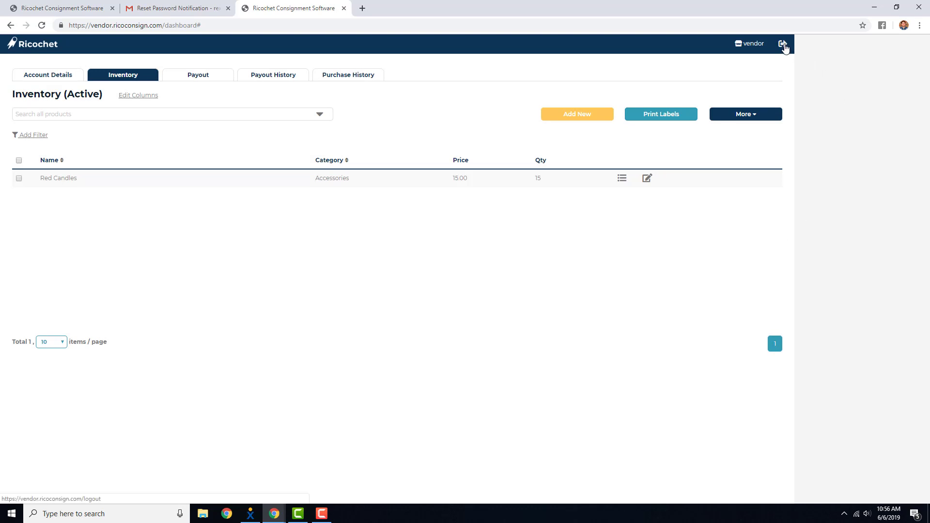
left_click(785, 47)
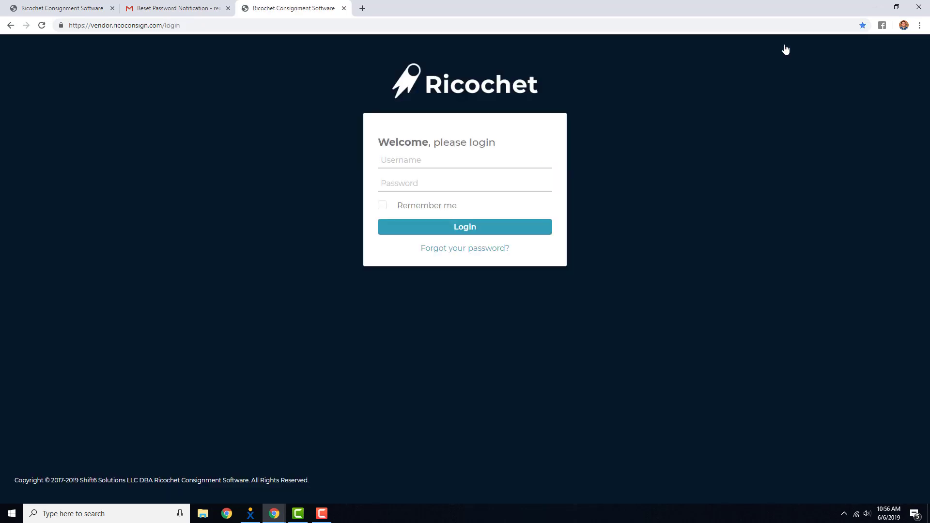